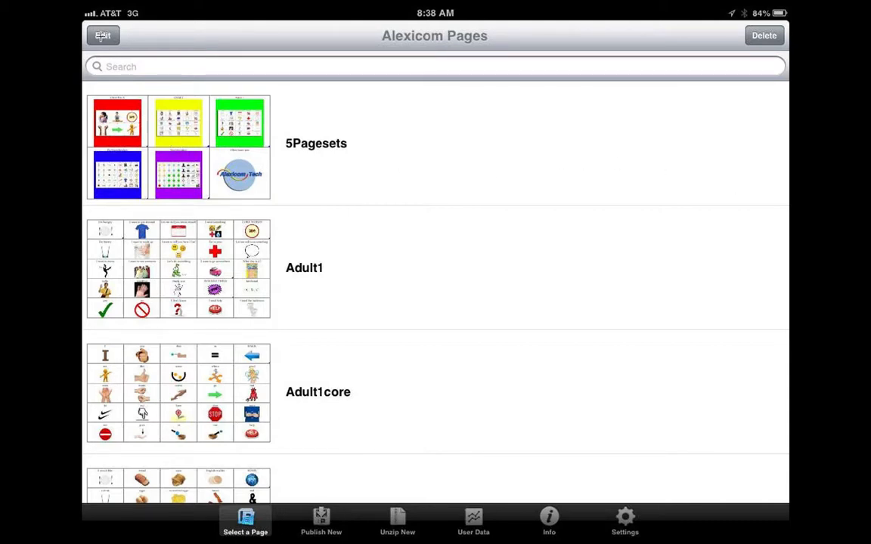
- Put the Alexicom page list into editing mode to start creating a new page
click(102, 35)
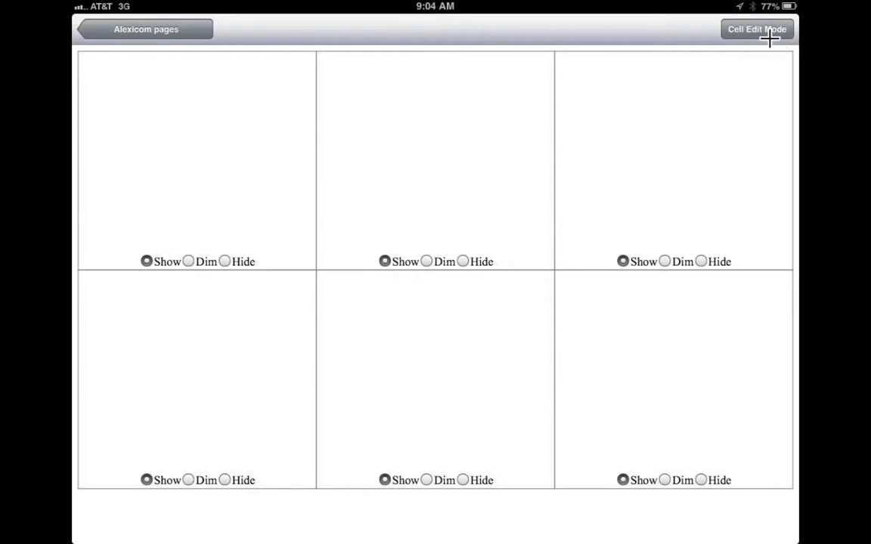
click(771, 34)
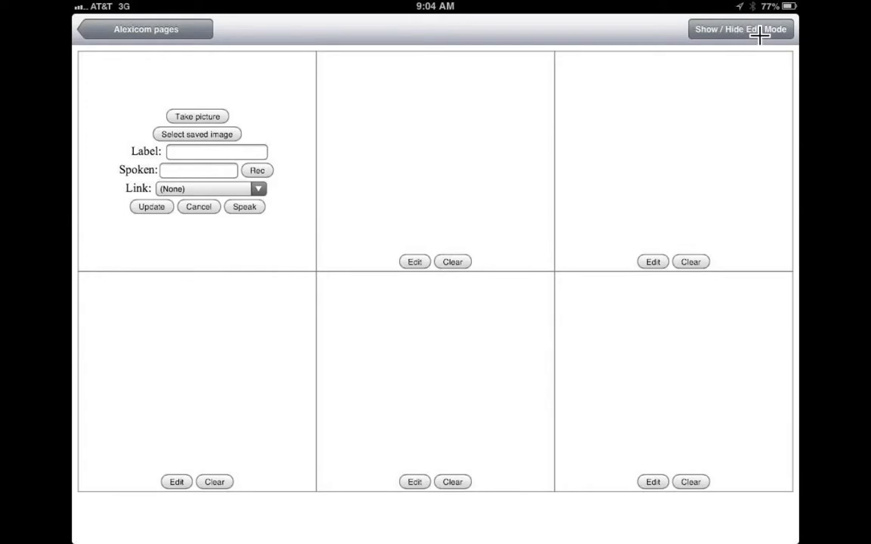
click(760, 34)
click(753, 29)
- Switch the blank six-cell page into Show/Dim/Hide visibility editing
click(709, 38)
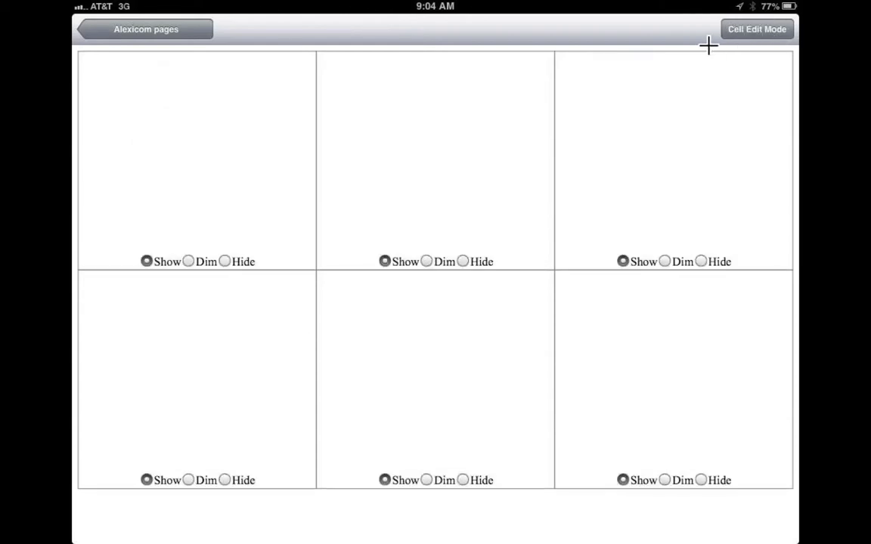